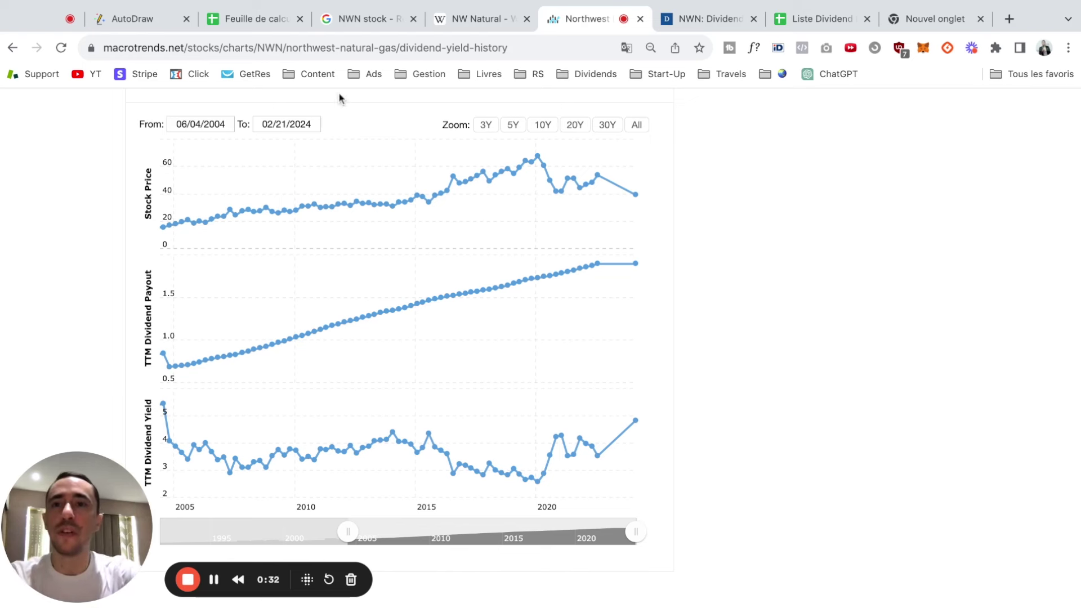
# Switch to the AutoDraw drawing and review the Rendement formula, highlighting Dividende and then Prix de l'action
pyautogui.click(133, 25)
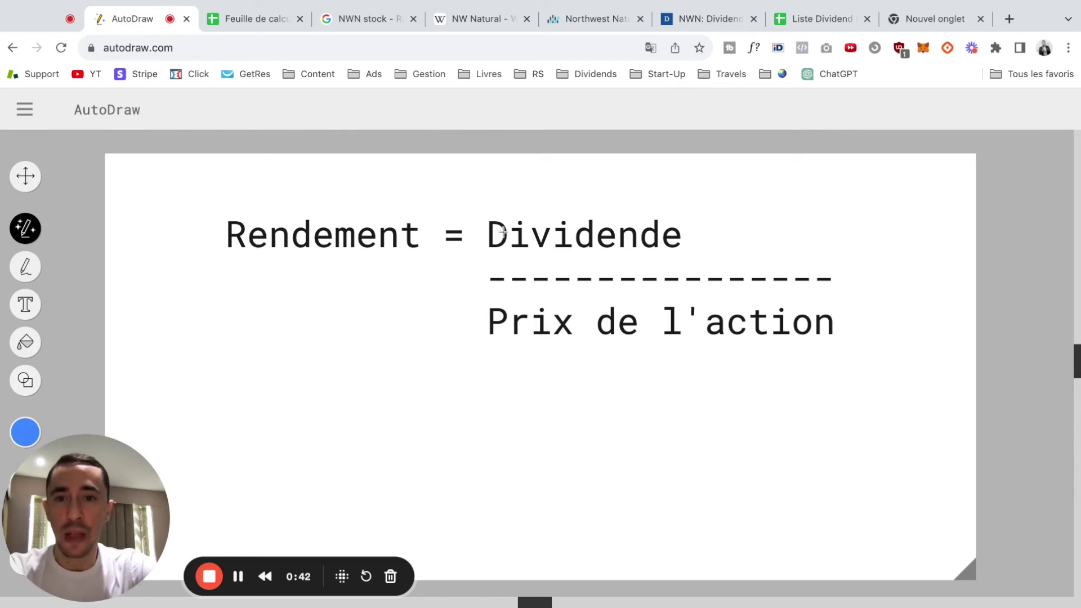
pyautogui.hotkey('ctrl', 'a')
pyautogui.click(427, 230)
pyautogui.click(422, 273)
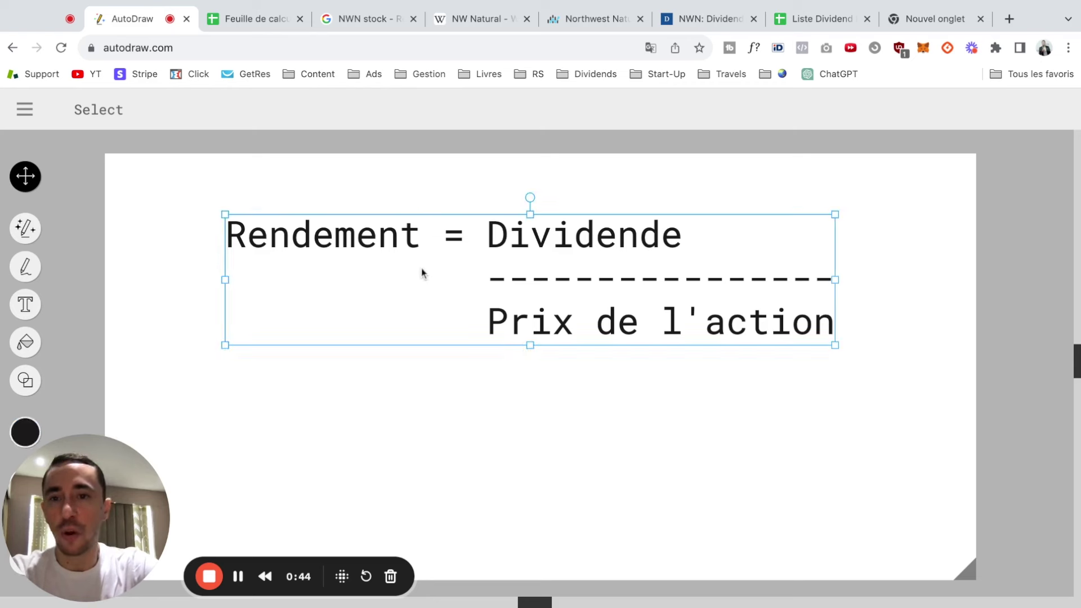
pyautogui.doubleClick(507, 238)
pyautogui.doubleClick(490, 241)
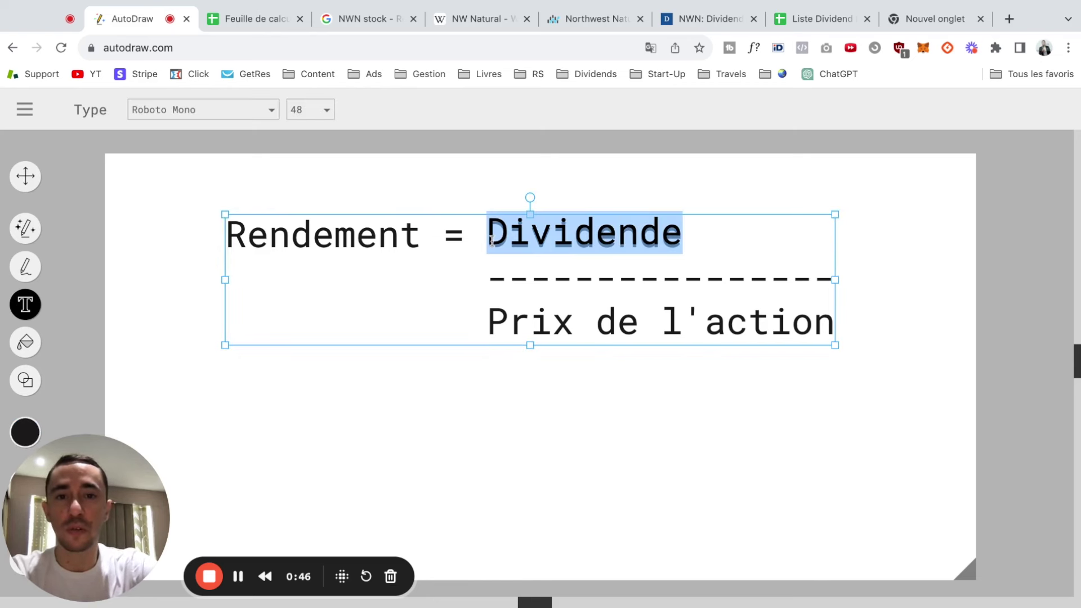
pyautogui.press('Right')
pyautogui.moveTo(489, 319); pyautogui.dragTo(792, 318)
pyautogui.press('Right')
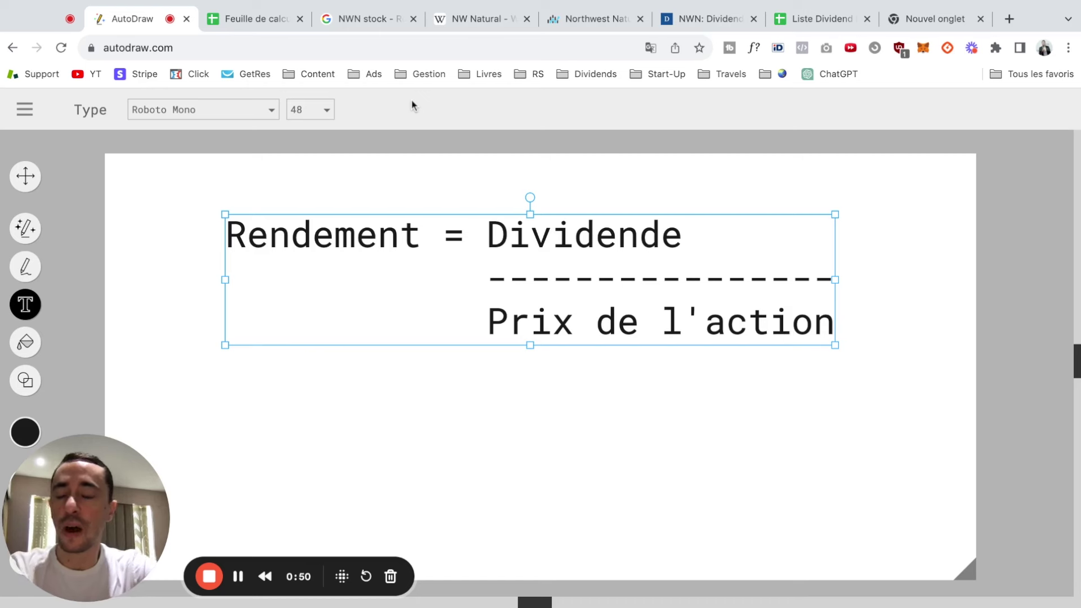
# Switch to the Google results for NWN stock and highlight the current share price and the dividend yield
pyautogui.click(364, 19)
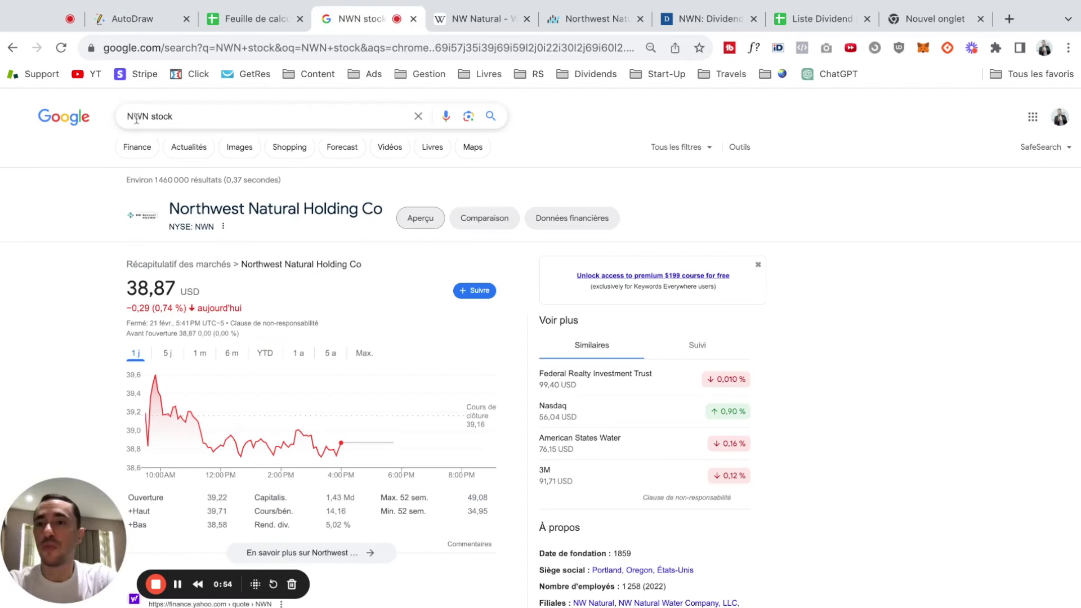
pyautogui.scroll(-2, 314, 430)
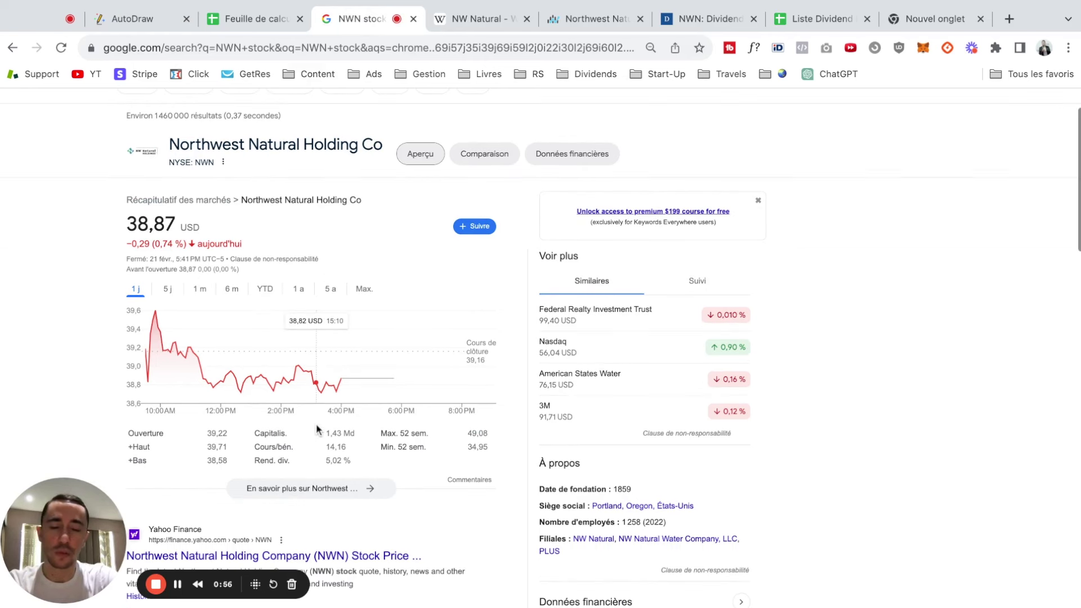
pyautogui.moveTo(153, 227); pyautogui.dragTo(127, 228)
pyautogui.doubleClick(127, 228)
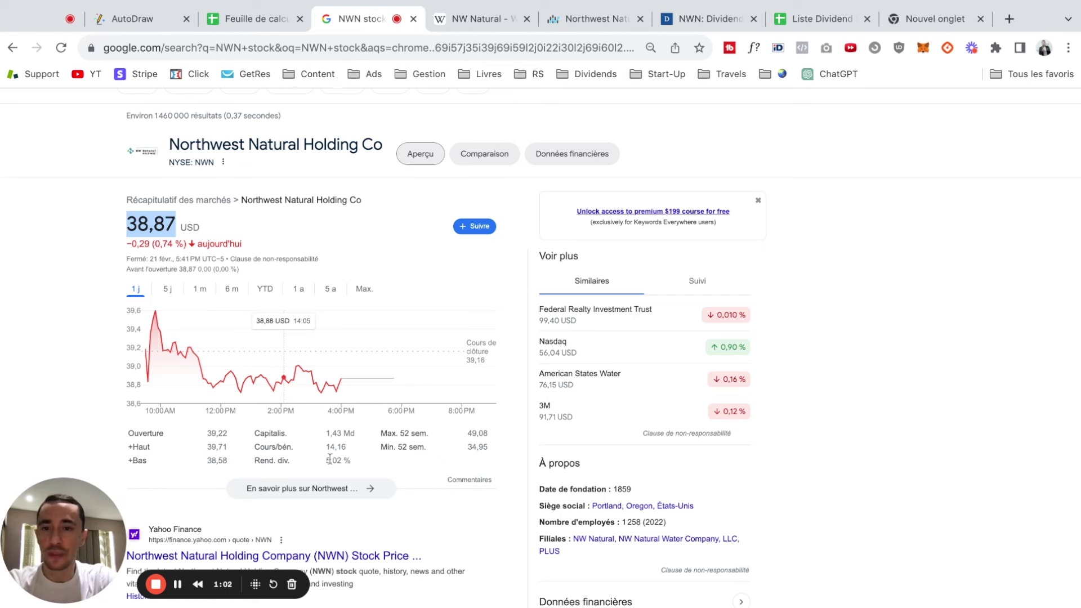
pyautogui.moveTo(352, 463); pyautogui.dragTo(325, 461)
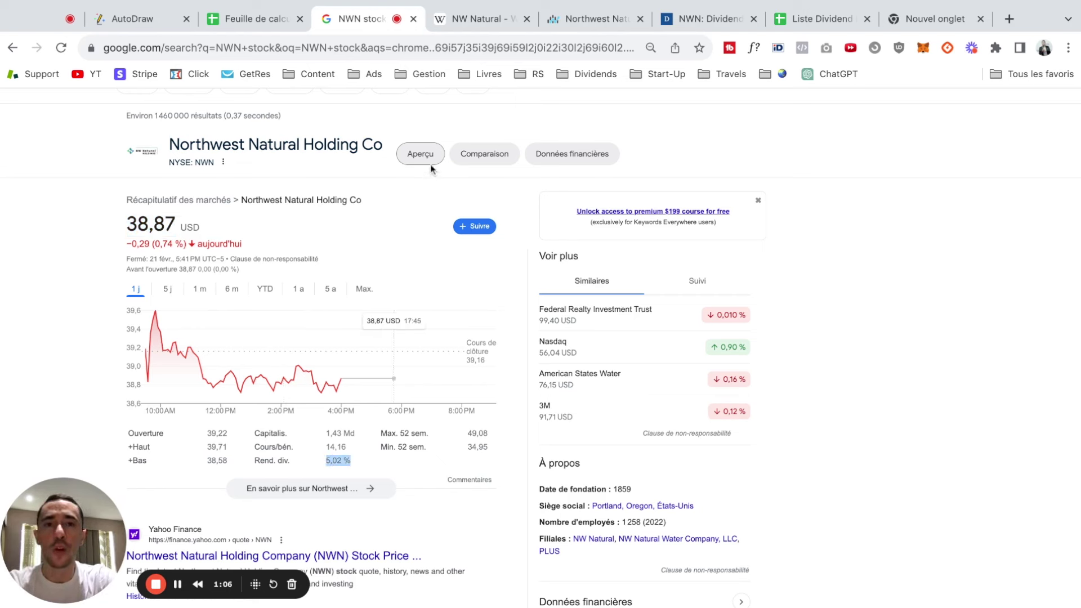
# Check the forward dividend amount on NWN's Dividend.com page, then return to the yield formula in AutoDraw
pyautogui.click(659, 27)
pyautogui.moveTo(498, 214); pyautogui.dragTo(470, 214)
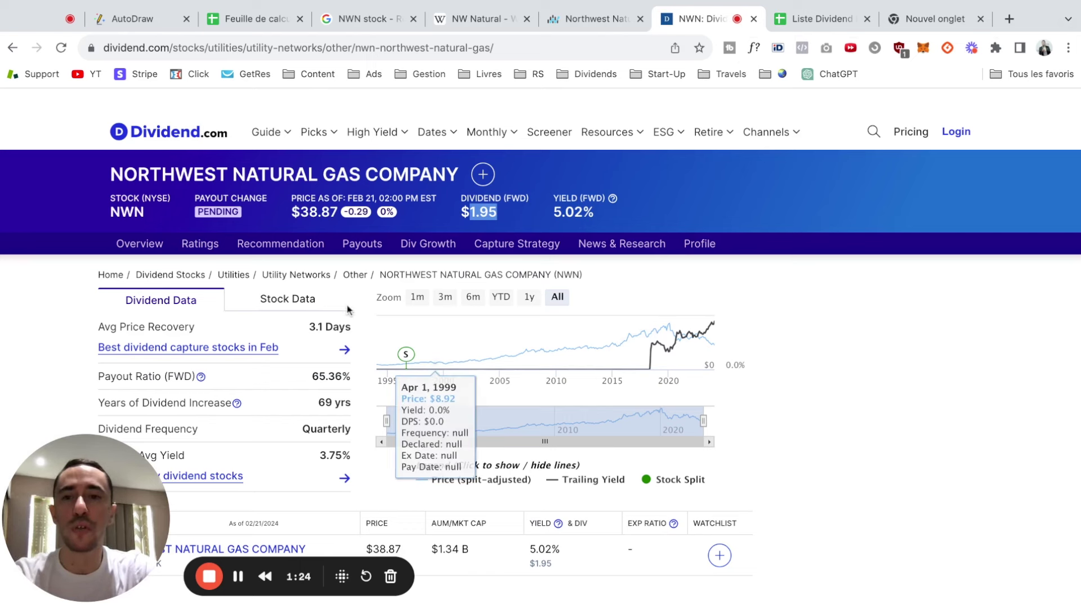
pyautogui.click(146, 22)
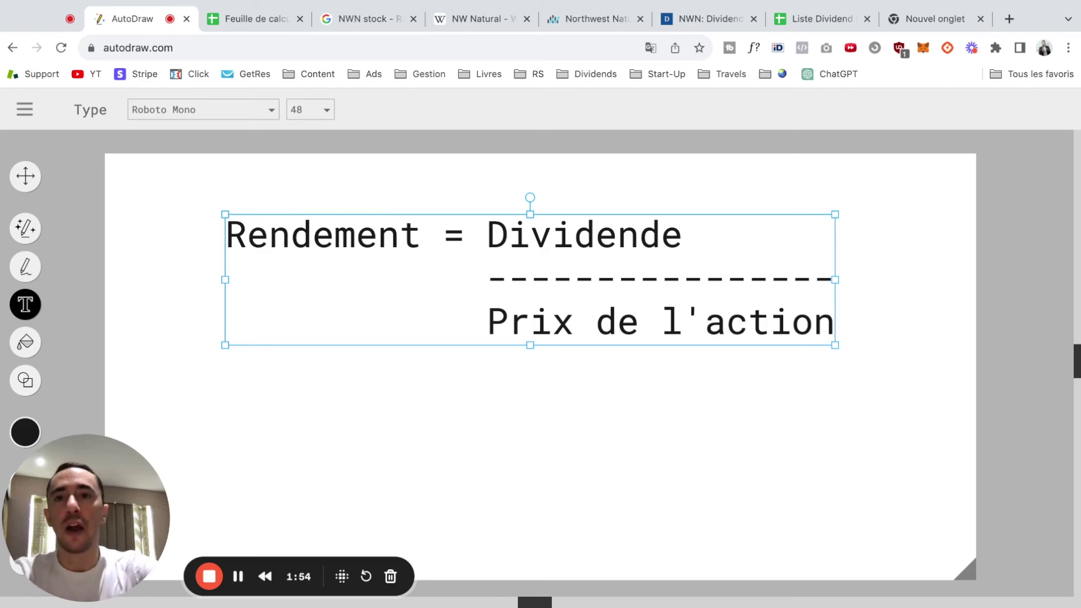
# Switch to the Google Sheets spreadsheet comparing the two stocks and set its zoom to 150%
pyautogui.click(242, 22)
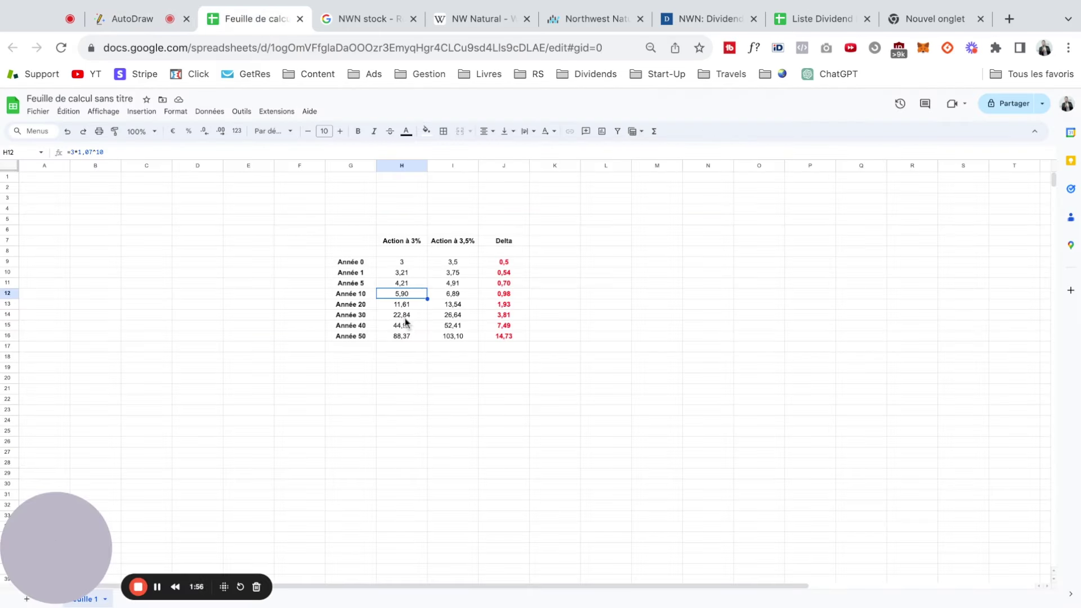
pyautogui.click(151, 132)
pyautogui.click(148, 232)
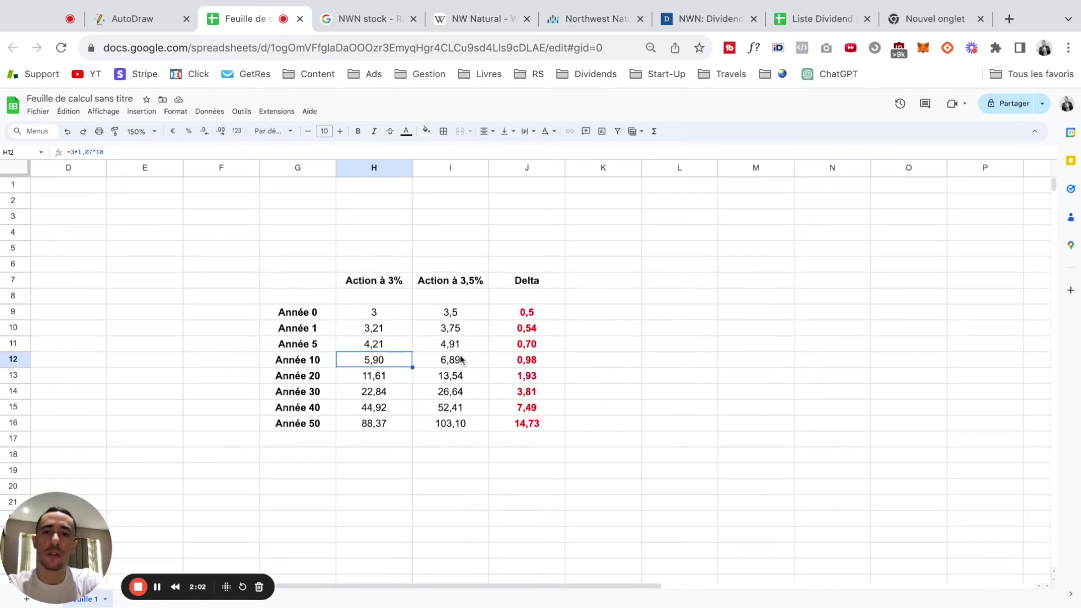
# Compare the column headers Action à 3% and Action à 3,5% in the table
pyautogui.click(383, 286)
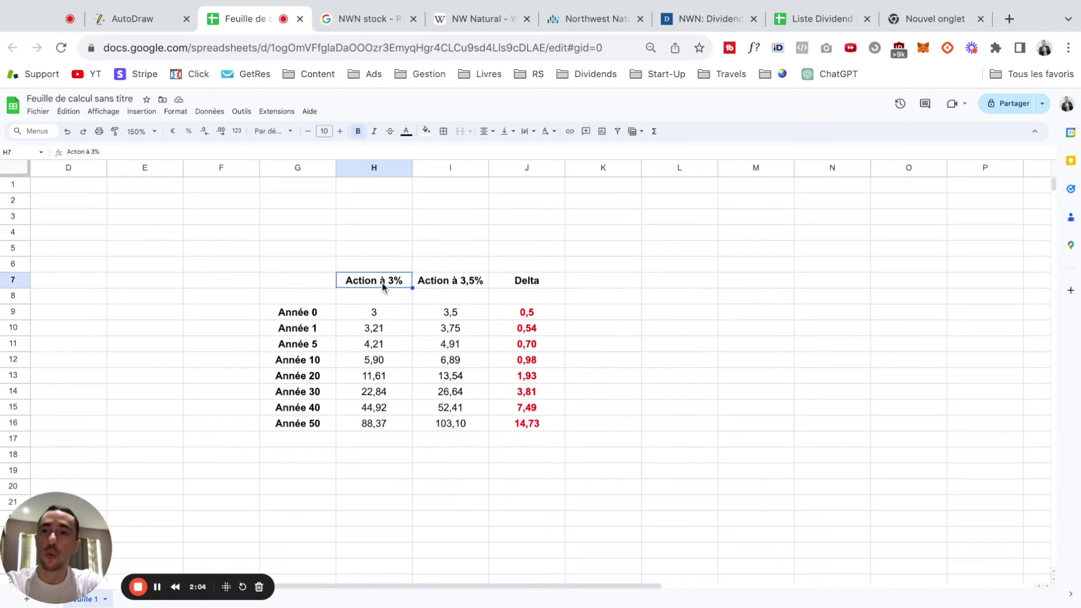
pyautogui.click(459, 286)
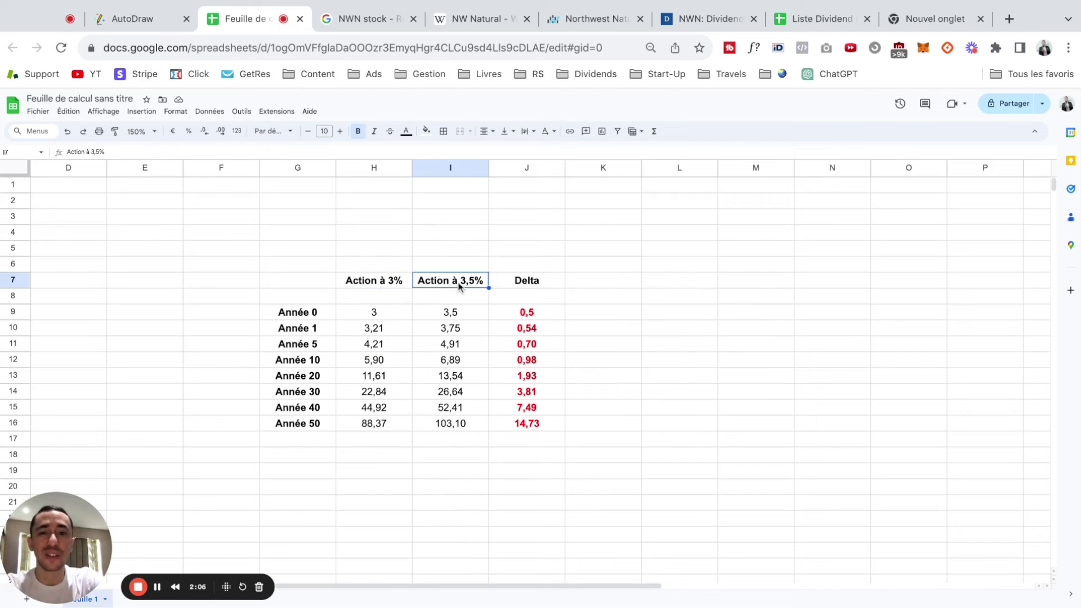
pyautogui.moveTo(385, 284); pyautogui.dragTo(436, 283)
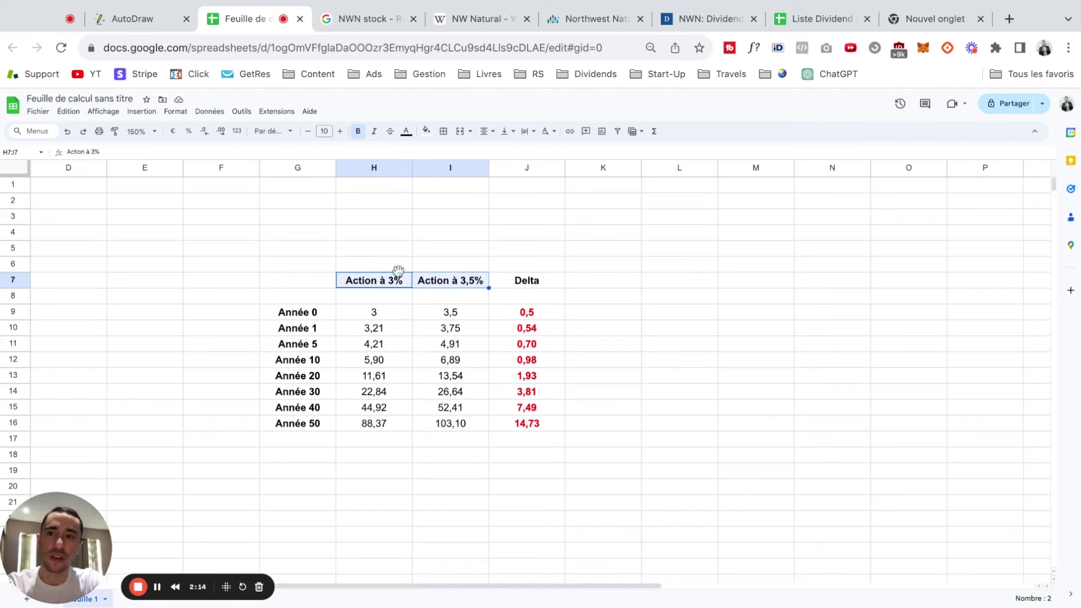
pyautogui.click(379, 286)
pyautogui.click(449, 287)
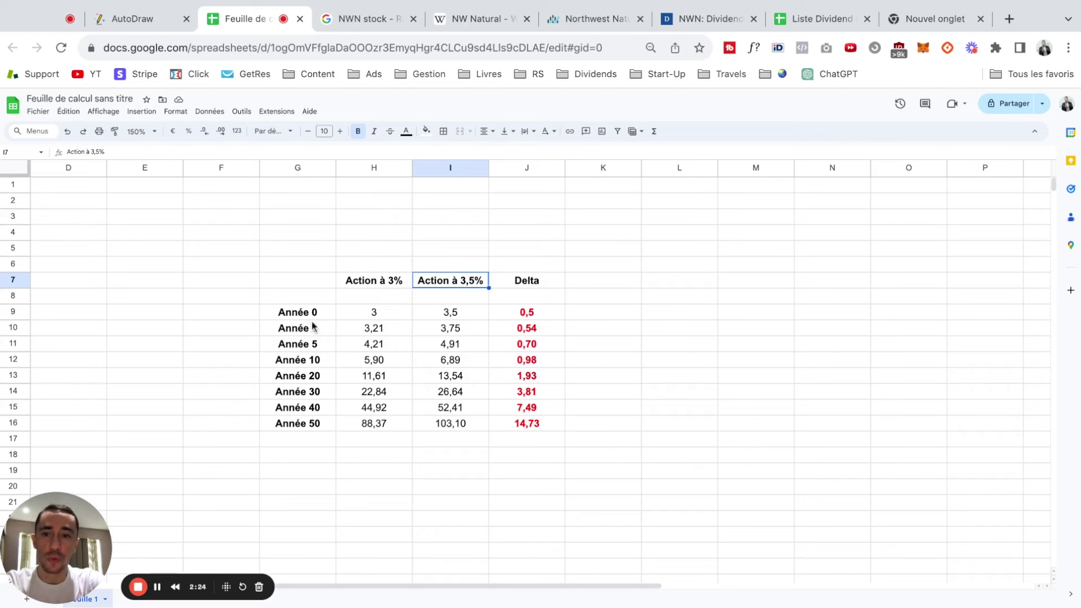
# Review the Année 0 row, checking the starting yield of each stock against its column header
pyautogui.moveTo(301, 315); pyautogui.dragTo(450, 313)
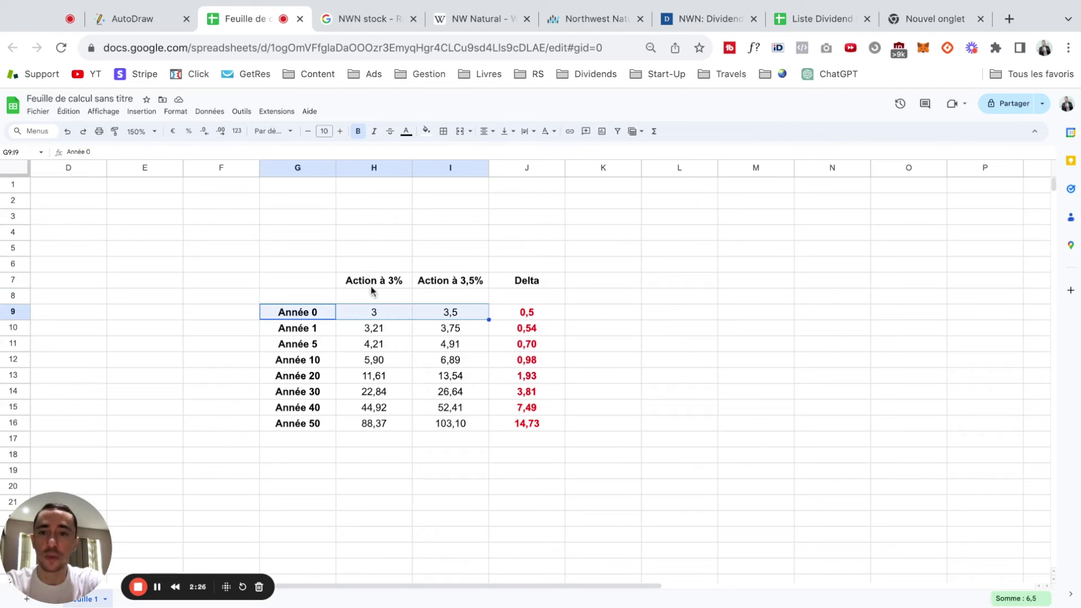
pyautogui.click(377, 315)
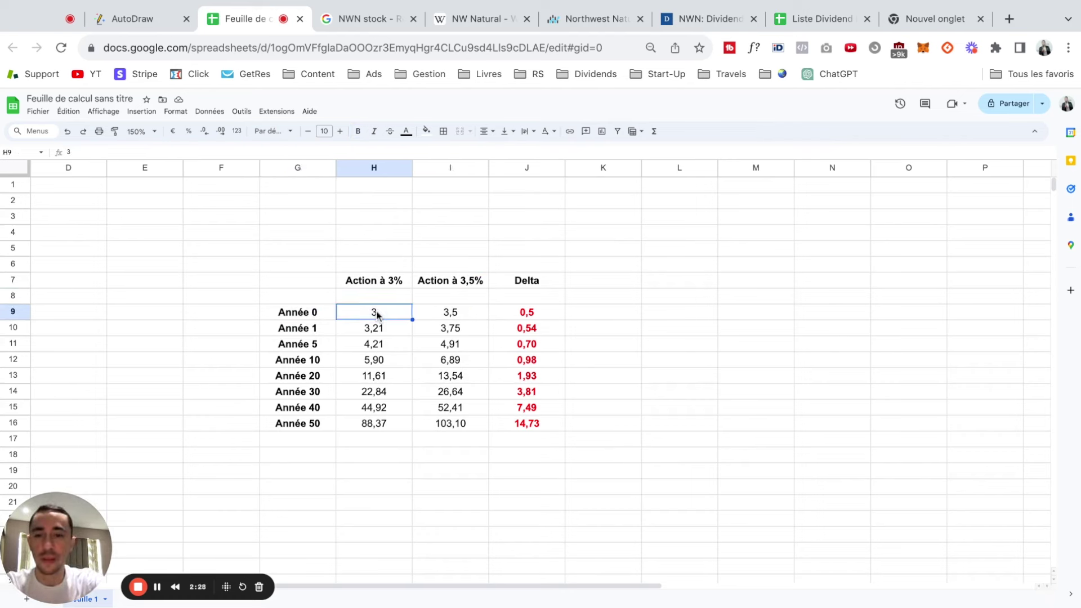
pyautogui.click(456, 281)
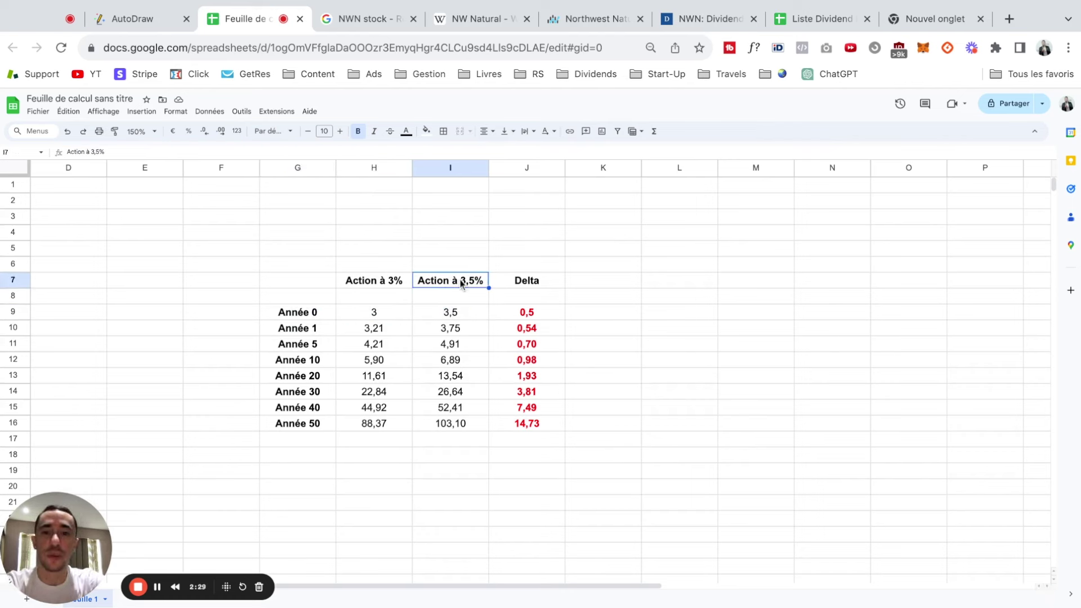
pyautogui.click(462, 315)
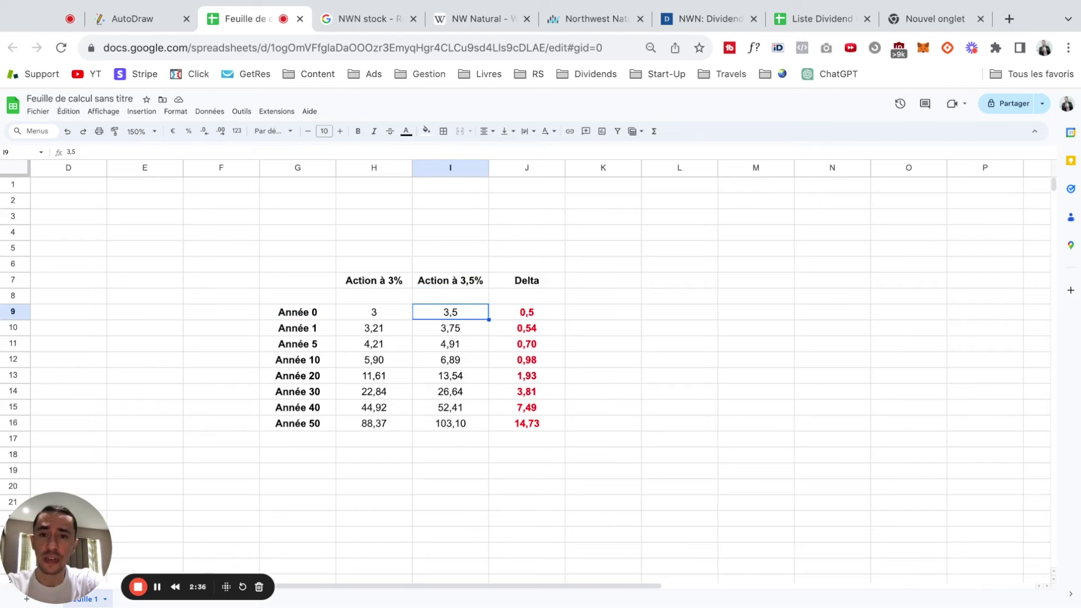
# Inspect the Année 1 formula in the Action à 3% column, highlighting its growth factor, and leave it without editing
pyautogui.press('Left')
pyautogui.press('Down')
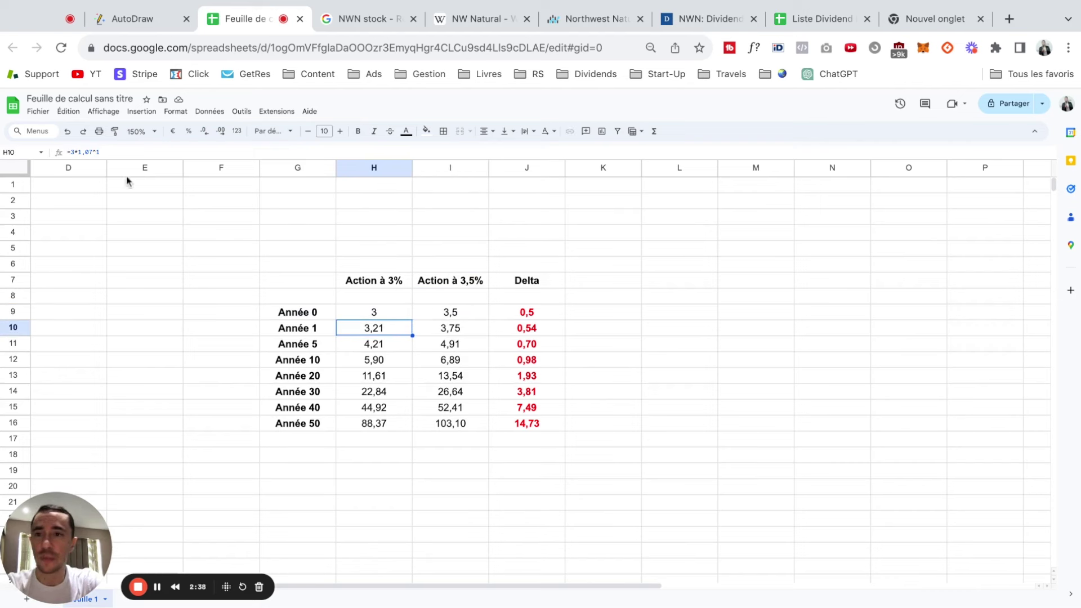
pyautogui.click(72, 153)
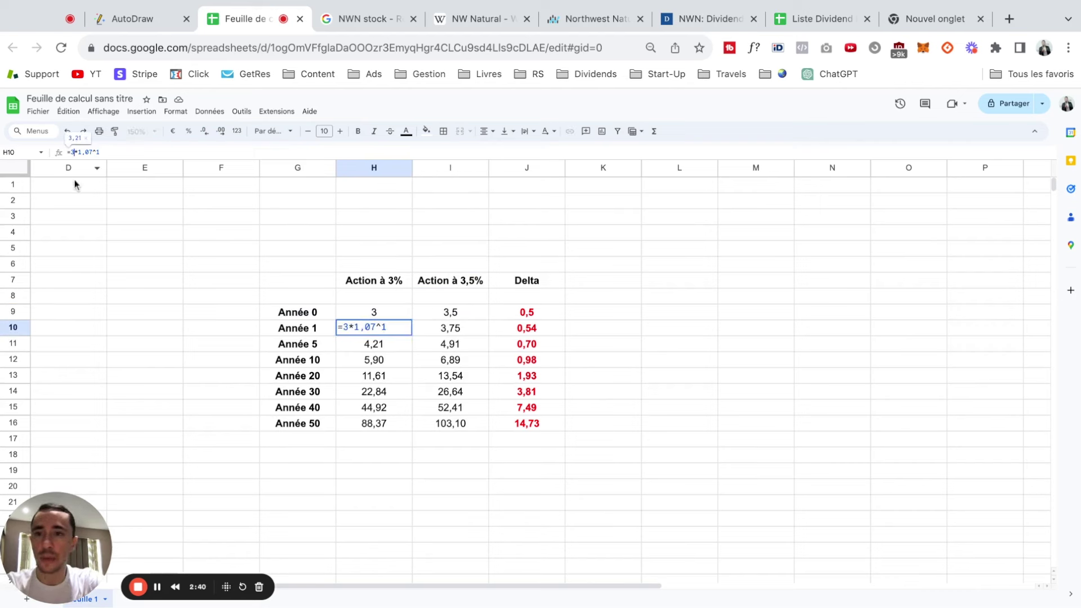
pyautogui.click(356, 327)
pyautogui.doubleClick(355, 326)
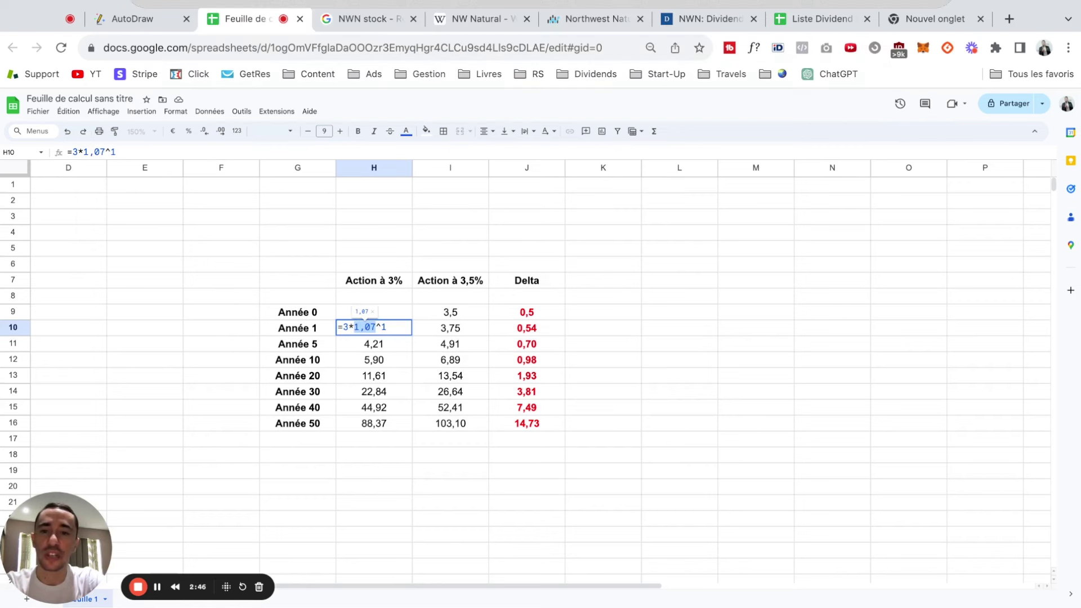
pyautogui.click(392, 328)
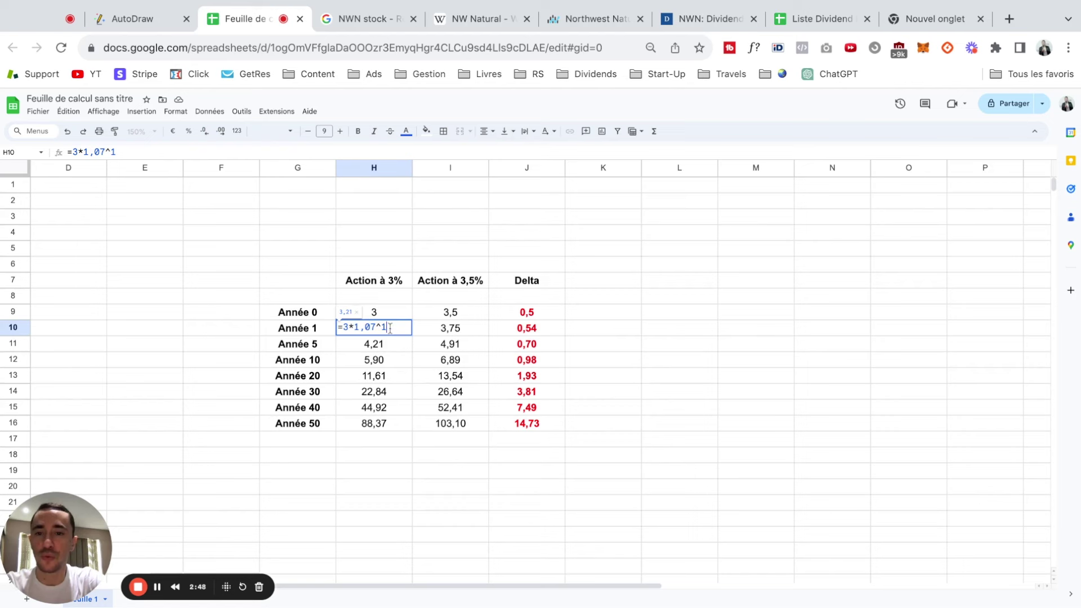
pyautogui.press('Escape')
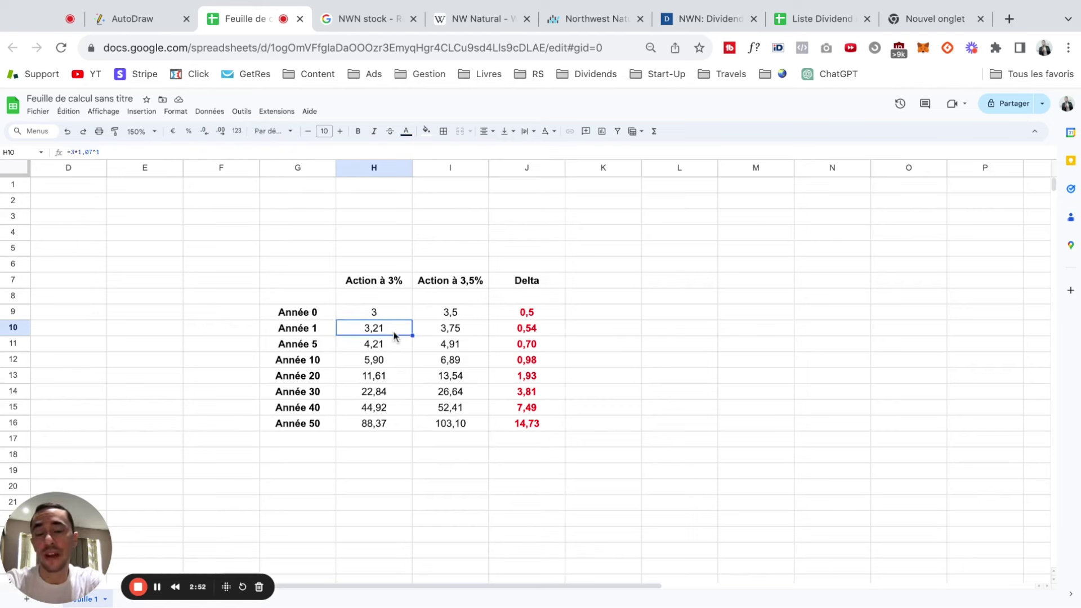
# Inspect the Année 1 formula in the Action à 3,5% column without changing it
pyautogui.click(442, 330)
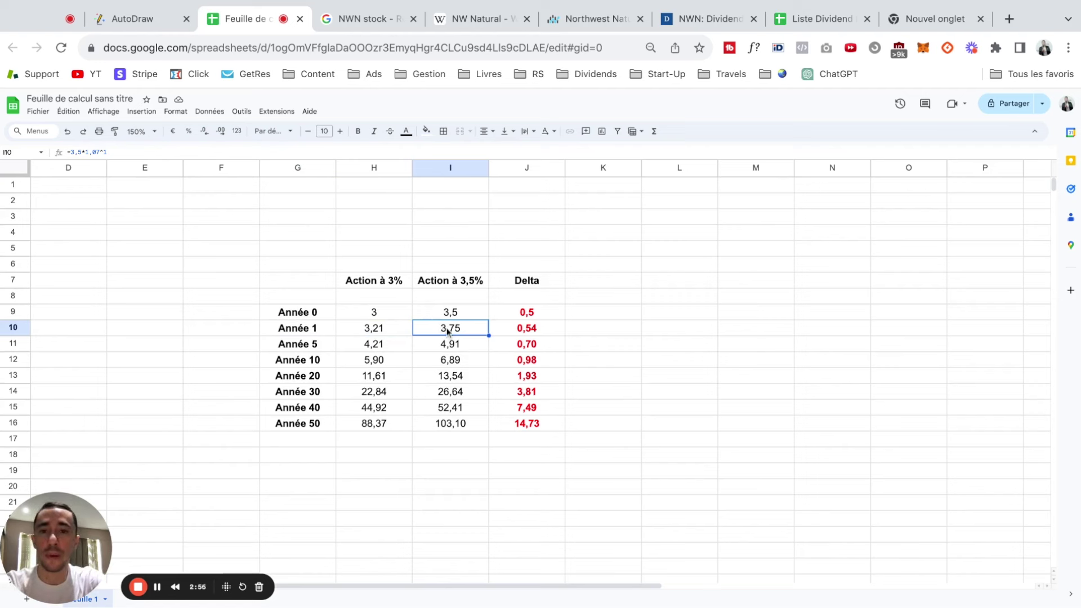
pyautogui.doubleClick(426, 330)
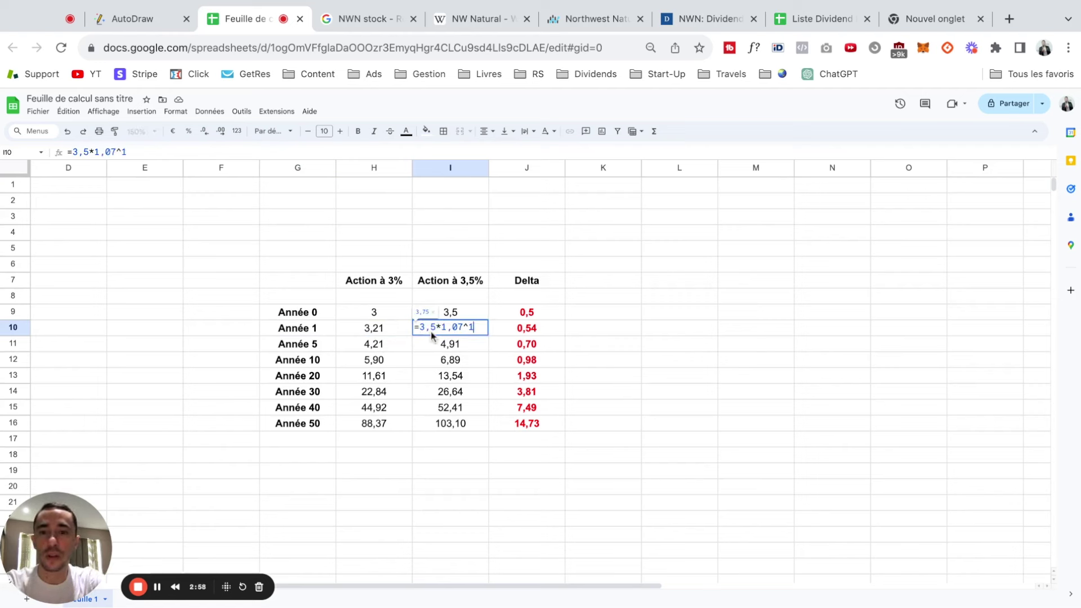
pyautogui.press('Tab')
pyautogui.click(465, 334)
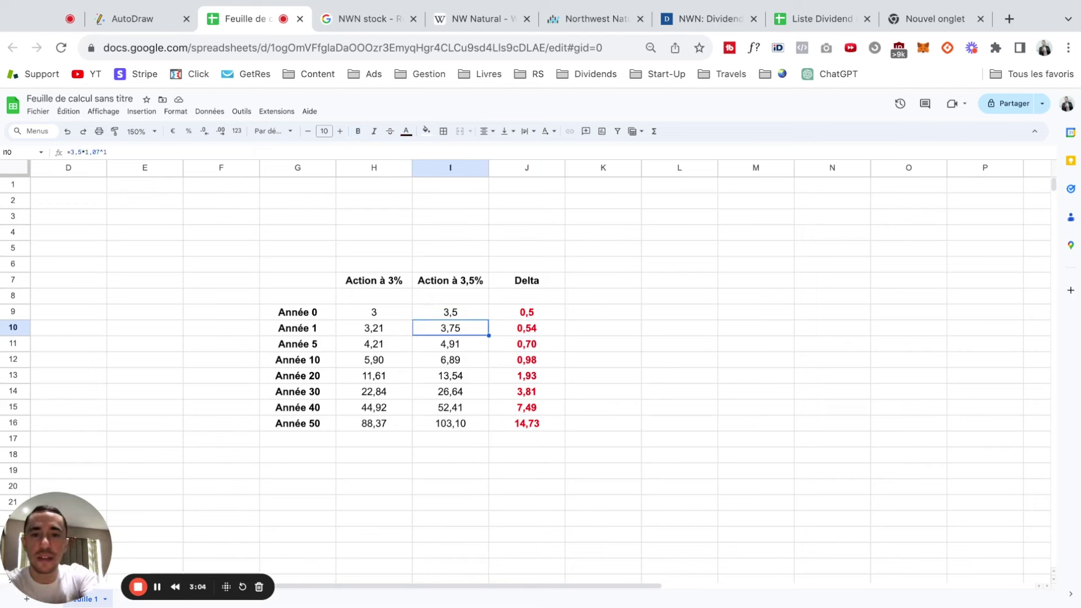
# Review the Delta between the two stocks for Année 0, Année 1 and Année 5
pyautogui.click(525, 314)
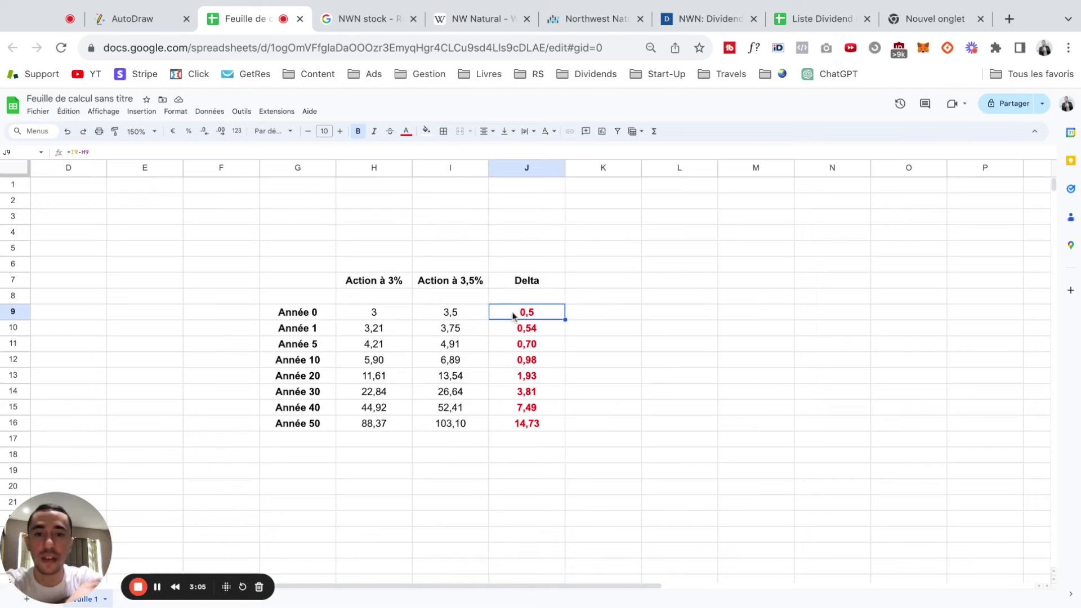
pyautogui.click(533, 334)
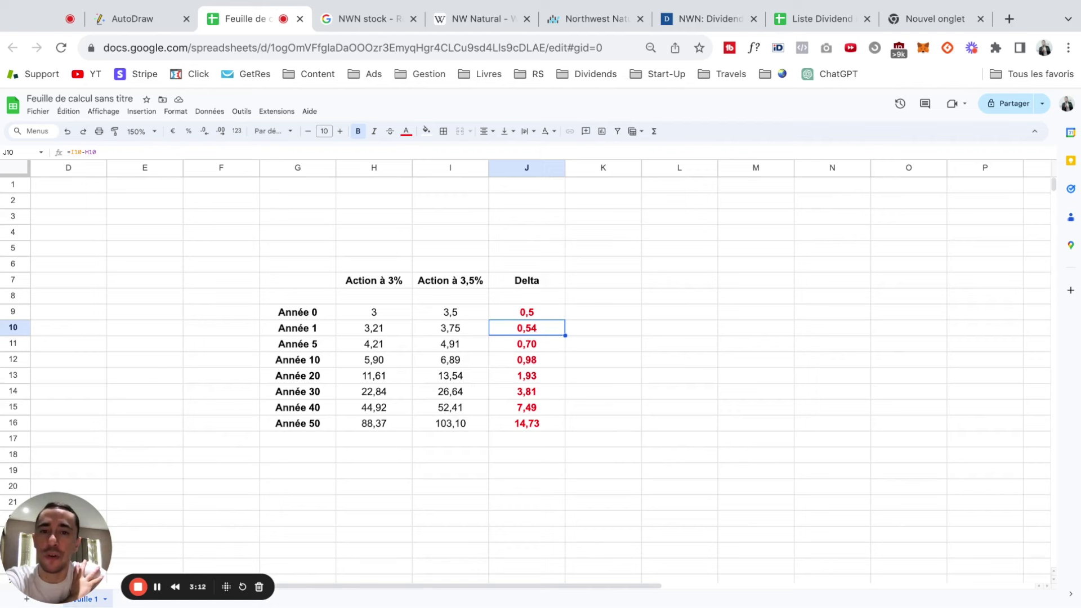
pyautogui.click(310, 347)
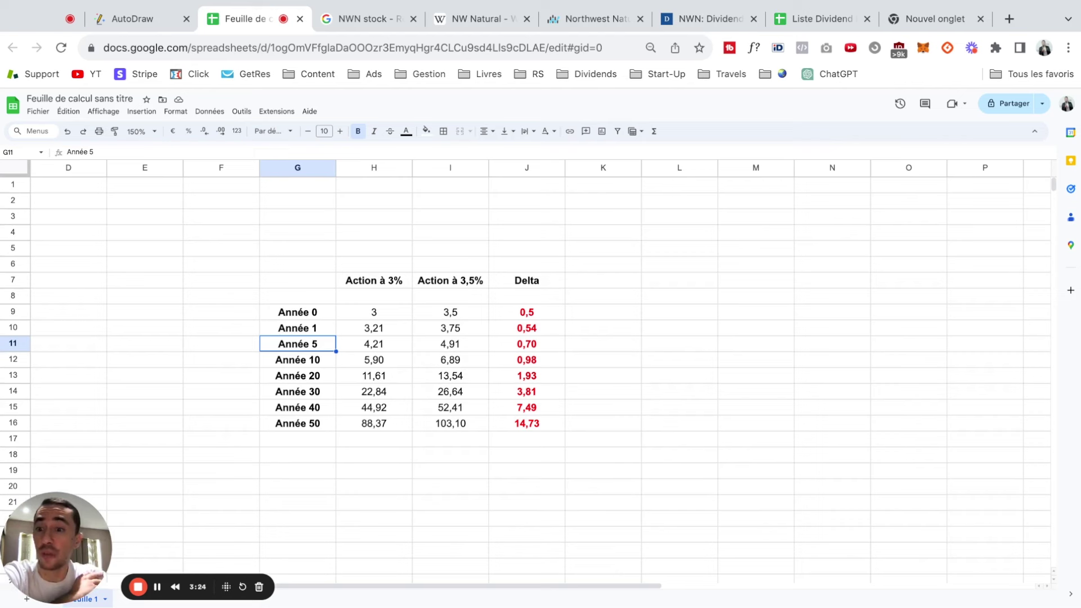
pyautogui.click(370, 349)
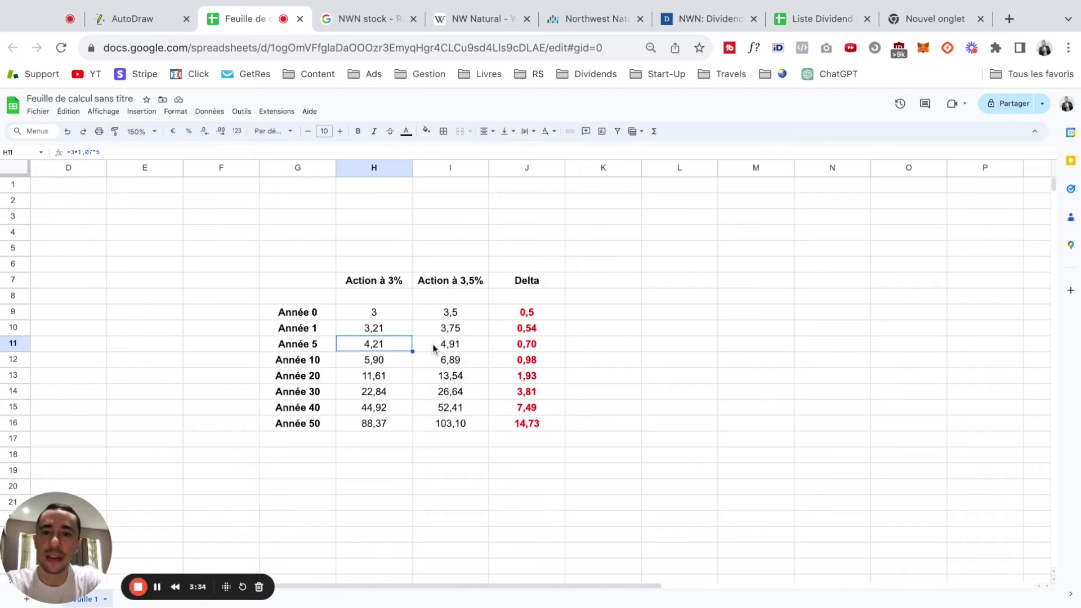
pyautogui.click(527, 349)
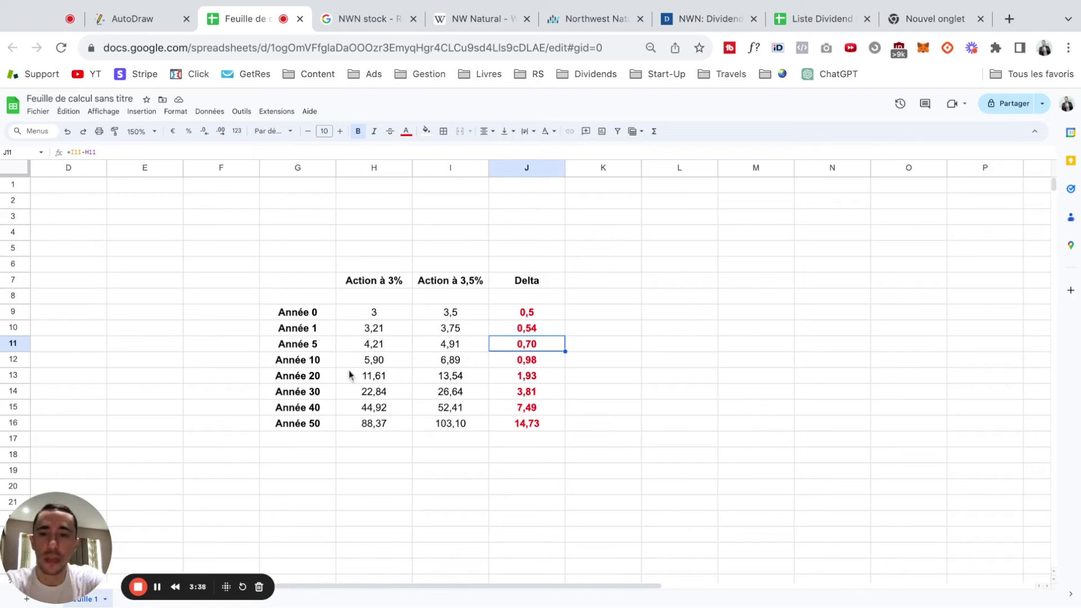
# Go through the Année 10, 20 and 30 rows and select their Delta cells J12:J14
pyautogui.click(320, 360)
pyautogui.click(320, 375)
pyautogui.click(319, 394)
pyautogui.moveTo(559, 363); pyautogui.dragTo(556, 401)
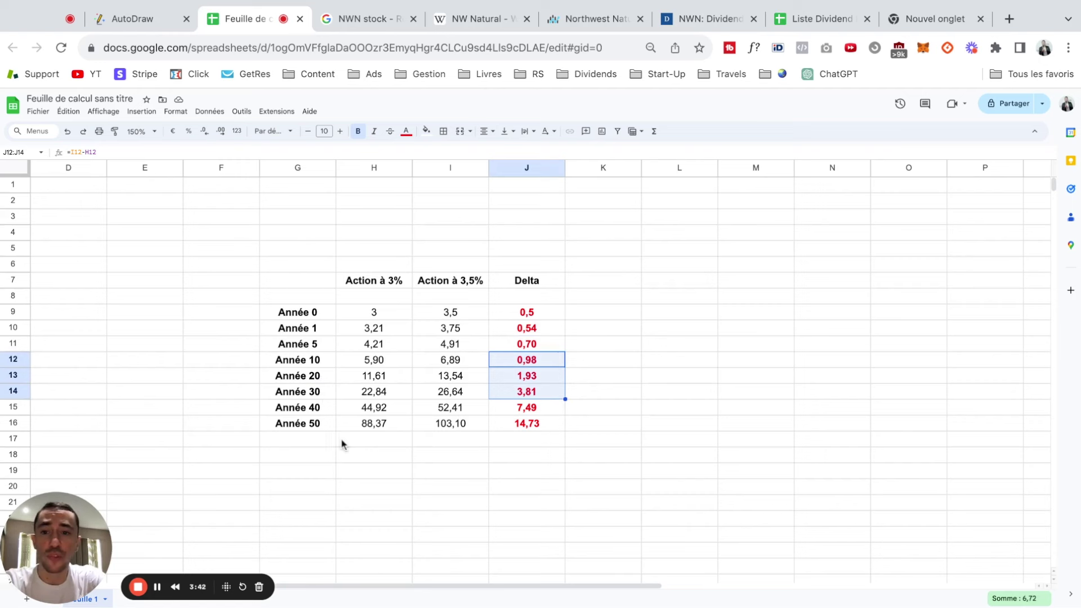
# Select the Année 50 row across both stock columns and Delta, extending the selection to G16:J17
pyautogui.click(312, 423)
pyautogui.hotkey('shift', 'Right')
pyautogui.hotkey('shift', 'Right')
pyautogui.hotkey('shift', 'Right')
pyautogui.hotkey('shift', 'Down')
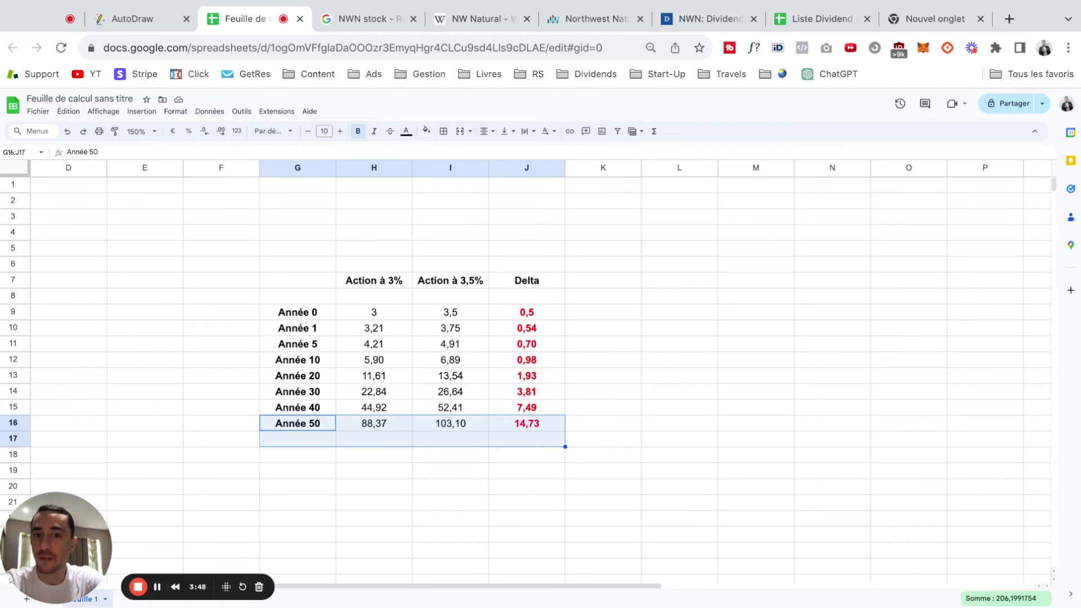
# Examine the Delta values for Année 50 and Année 5 to Année 40 (J11:J15), and the Année 20 figure at 3,5%
pyautogui.click(526, 423)
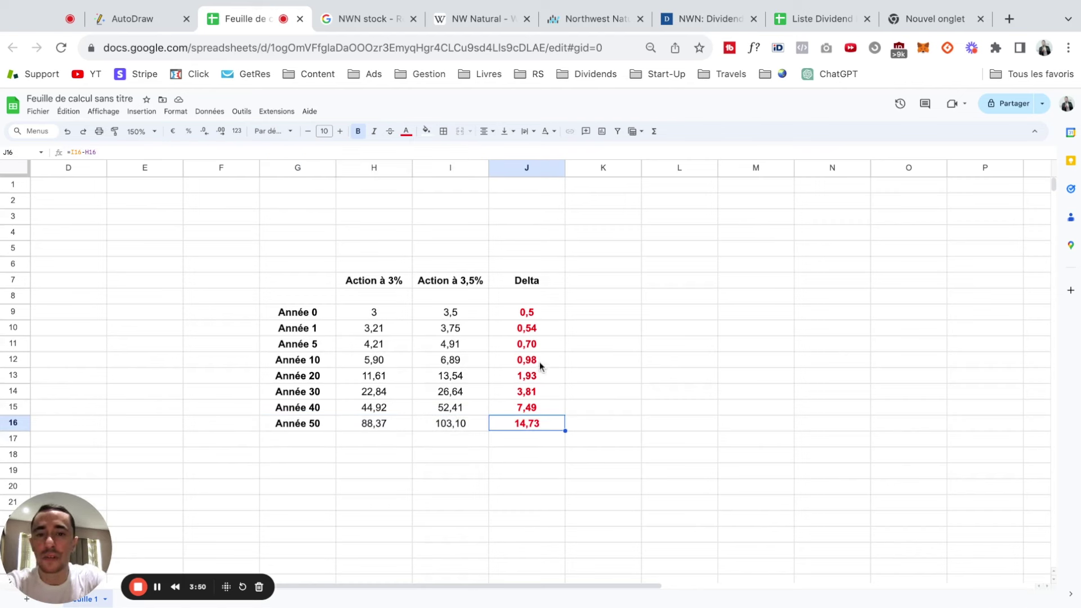
pyautogui.click(530, 346)
pyautogui.hotkey('shift', 'Down')
pyautogui.hotkey('shift', 'Down')
pyautogui.hotkey('shift', 'Down')
pyautogui.hotkey('shift', 'Down')
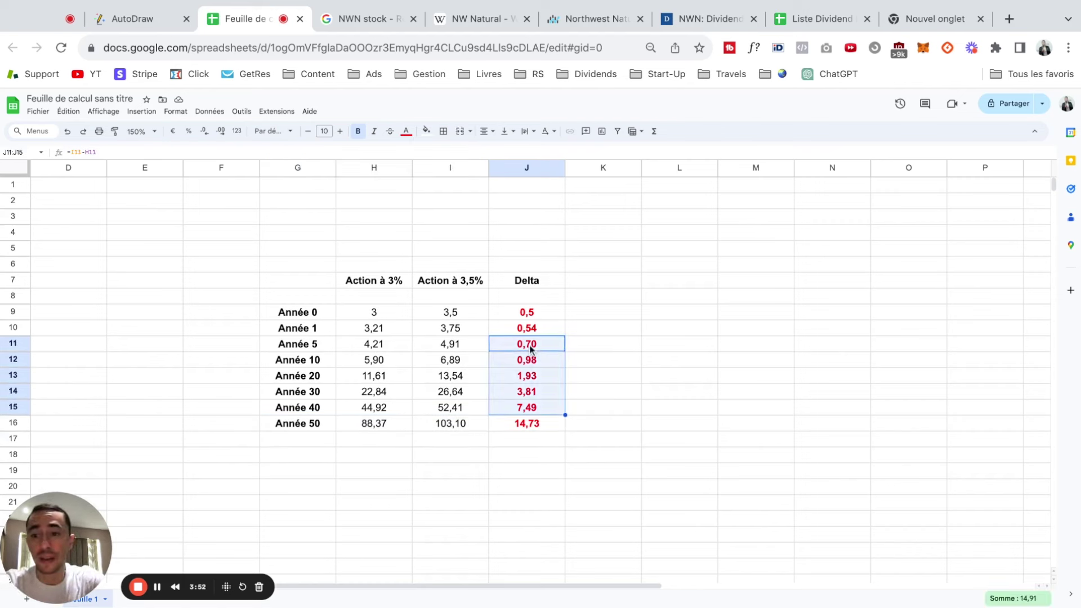
pyautogui.click(530, 382)
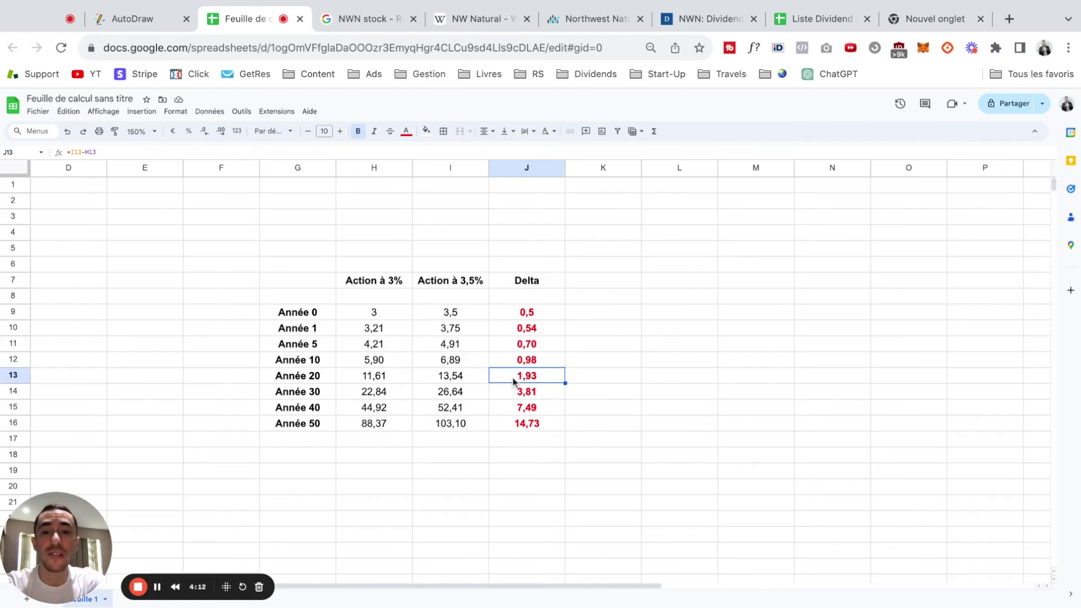
pyautogui.click(469, 382)
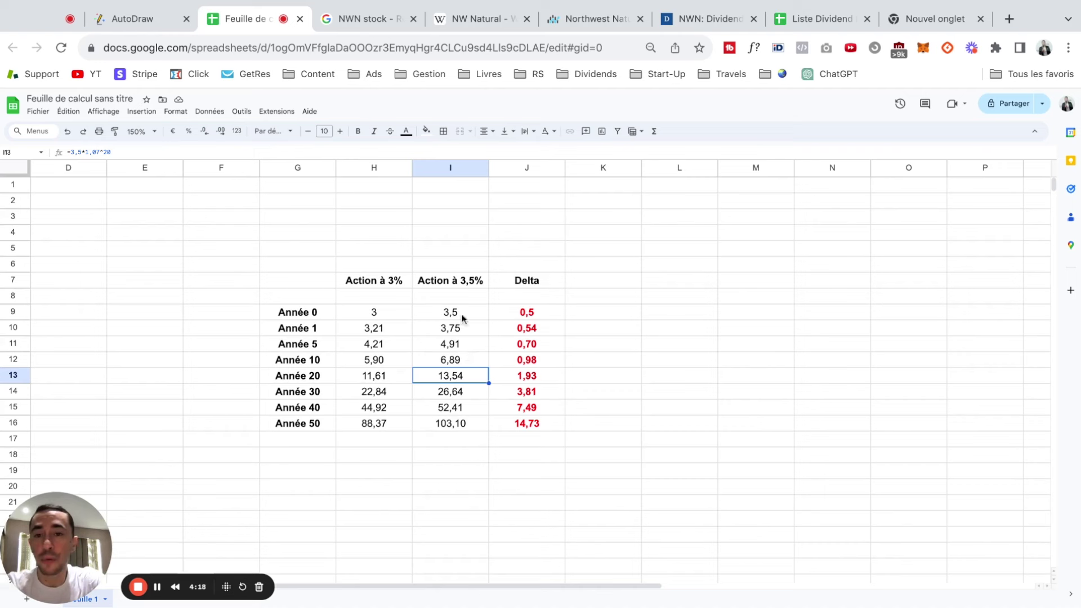
# Colour the Action à 3,5% header text standard green and select both stock headers, H7:I7
pyautogui.click(460, 284)
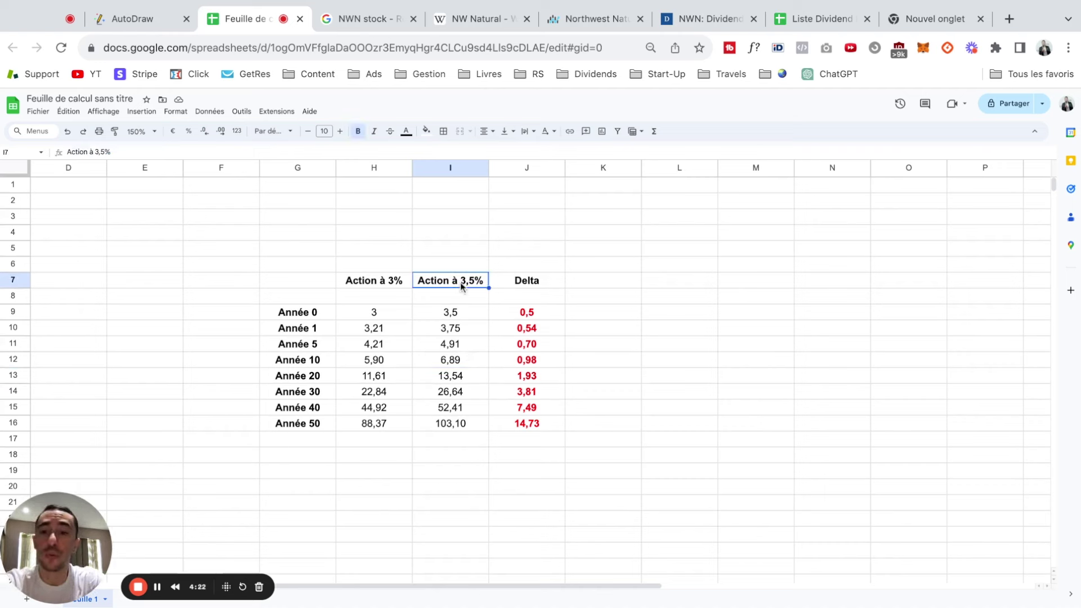
pyautogui.click(406, 133)
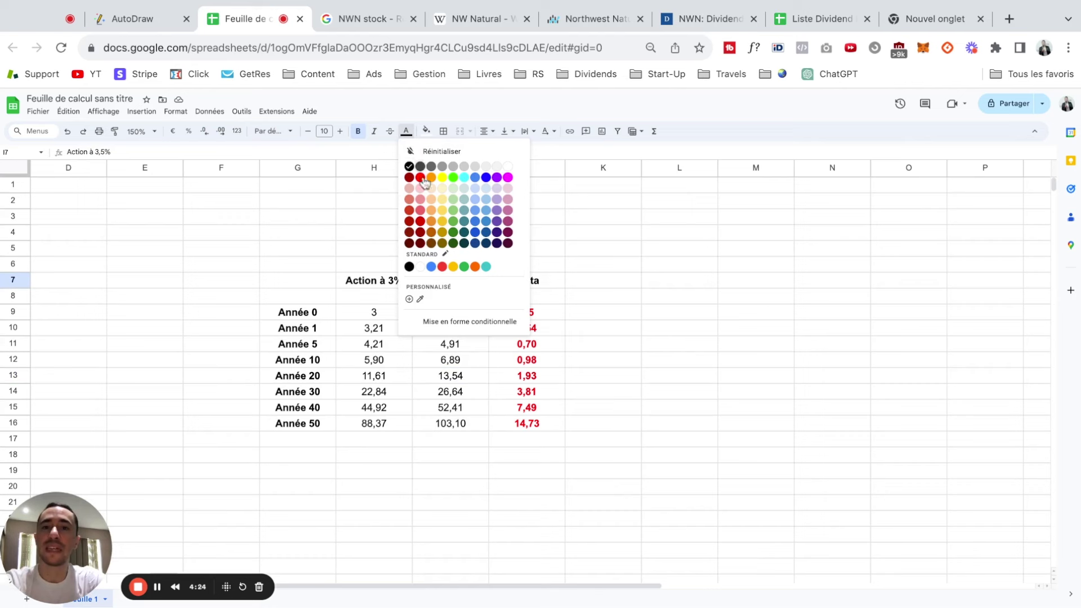
pyautogui.click(464, 267)
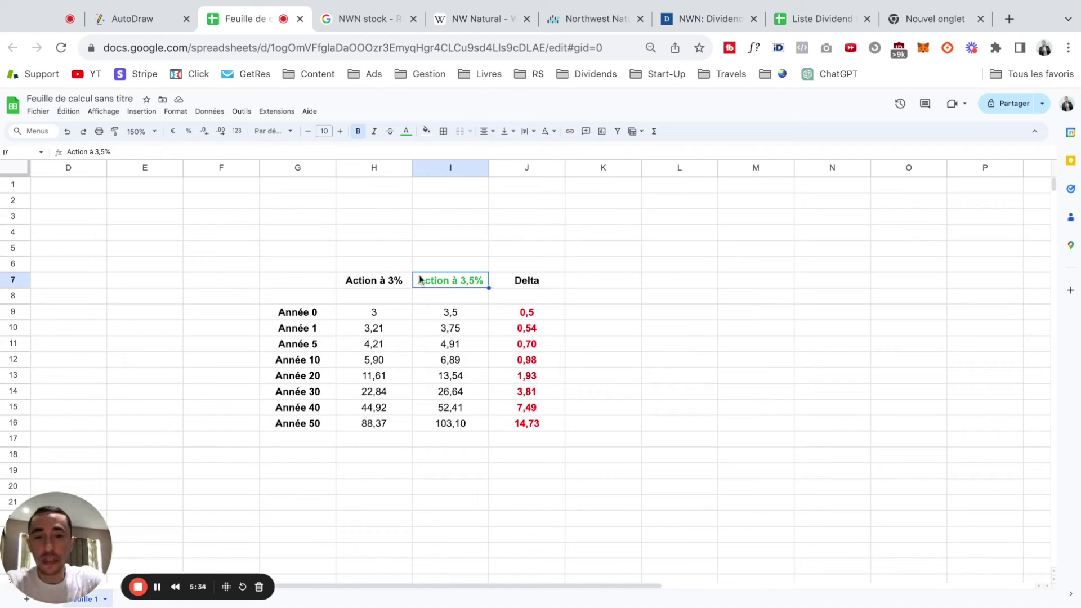
pyautogui.click(388, 284)
pyautogui.hotkey('shift', 'Right')
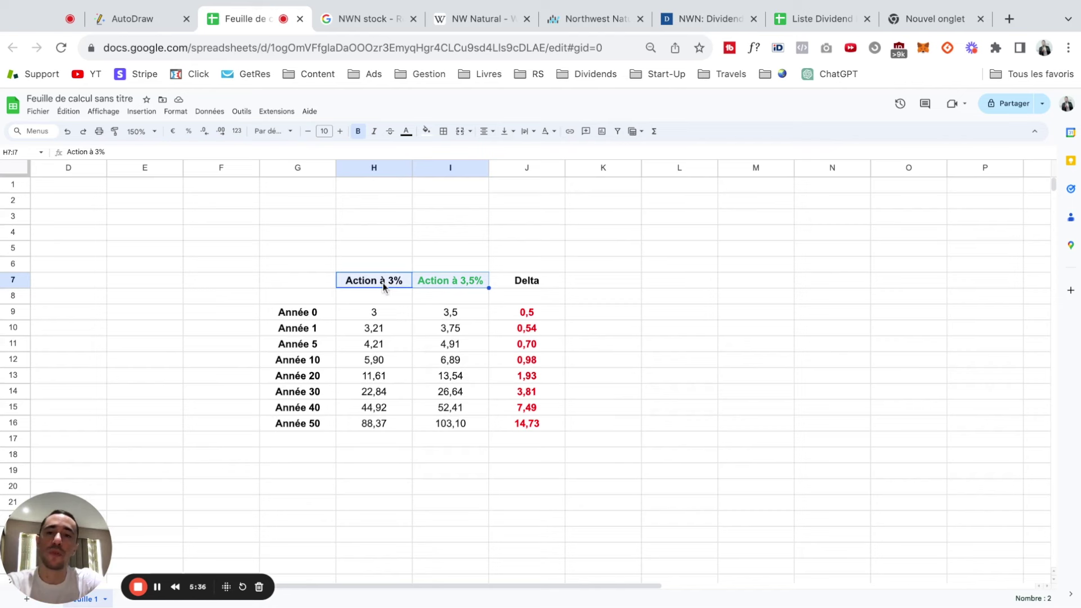